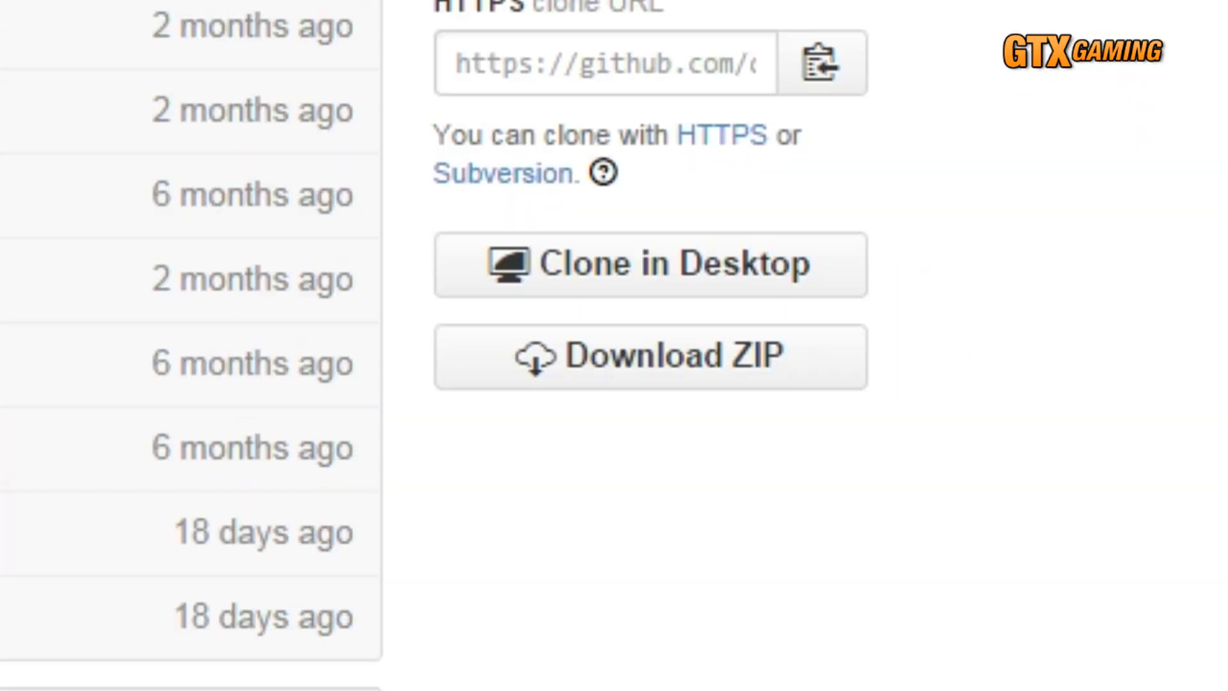
Download the DZAI repository as DZAI-master.zip and scroll down to its install guide.
click(710, 364)
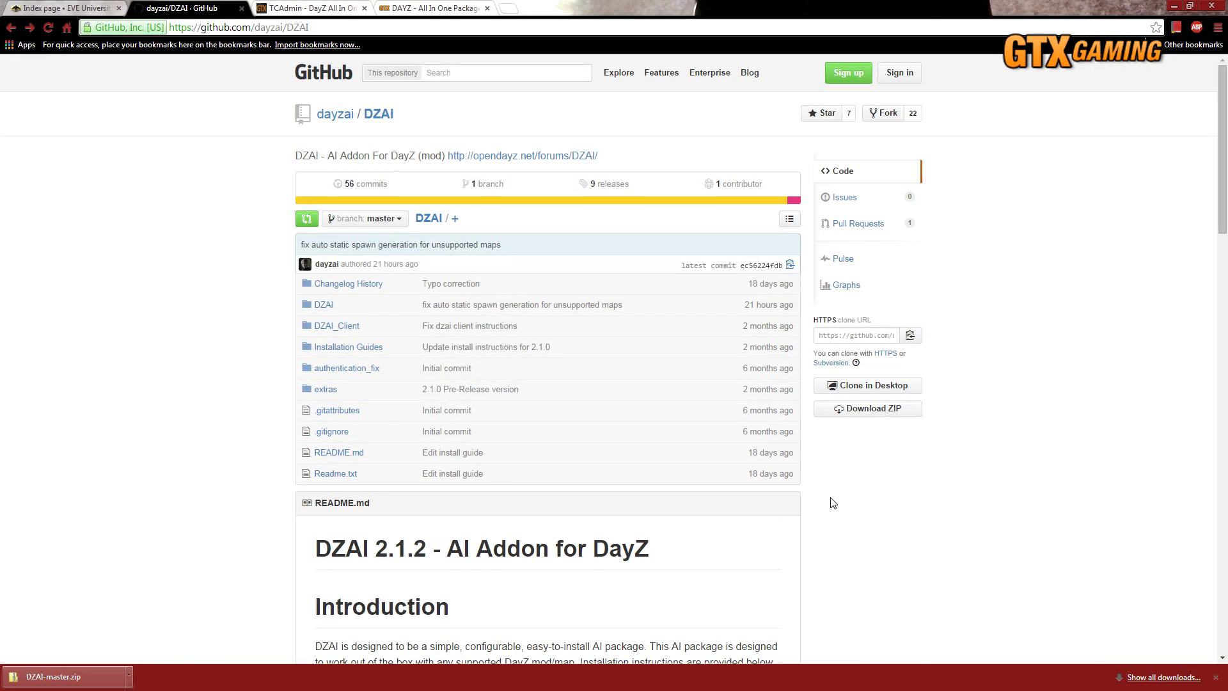
drag(1223, 155, 1169, 426)
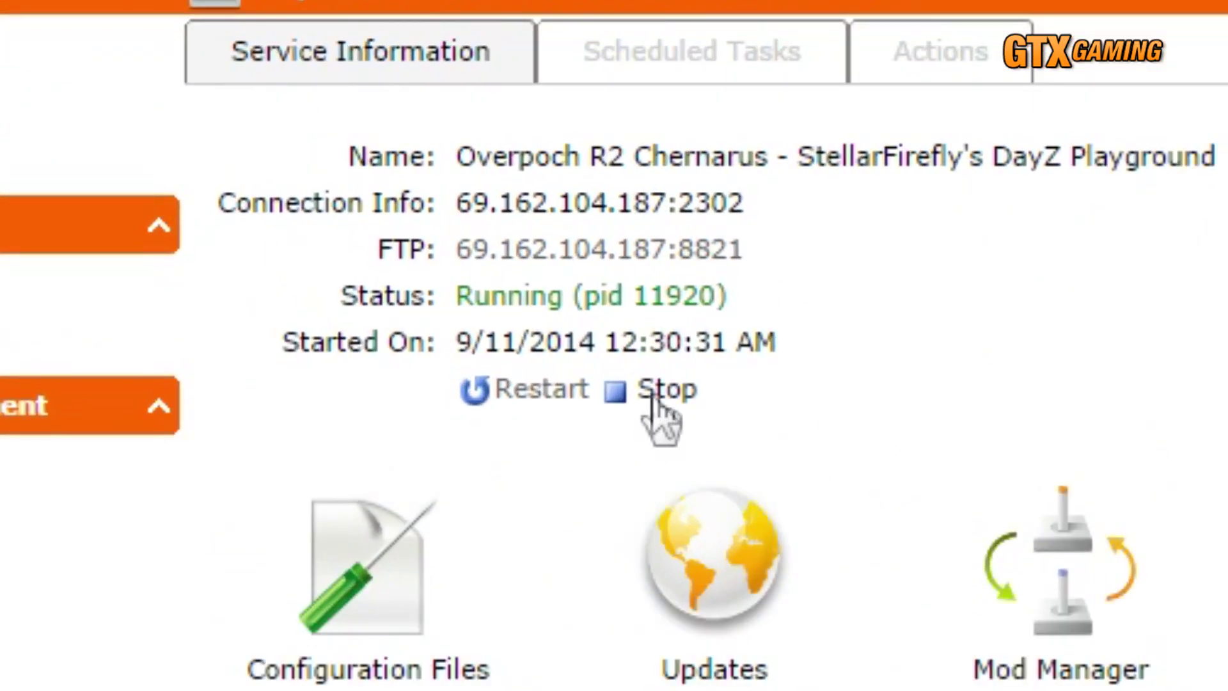
Stop the DayZ server and run Extract PBO to unpack dayz_server.pbo into Archives.
click(283, 222)
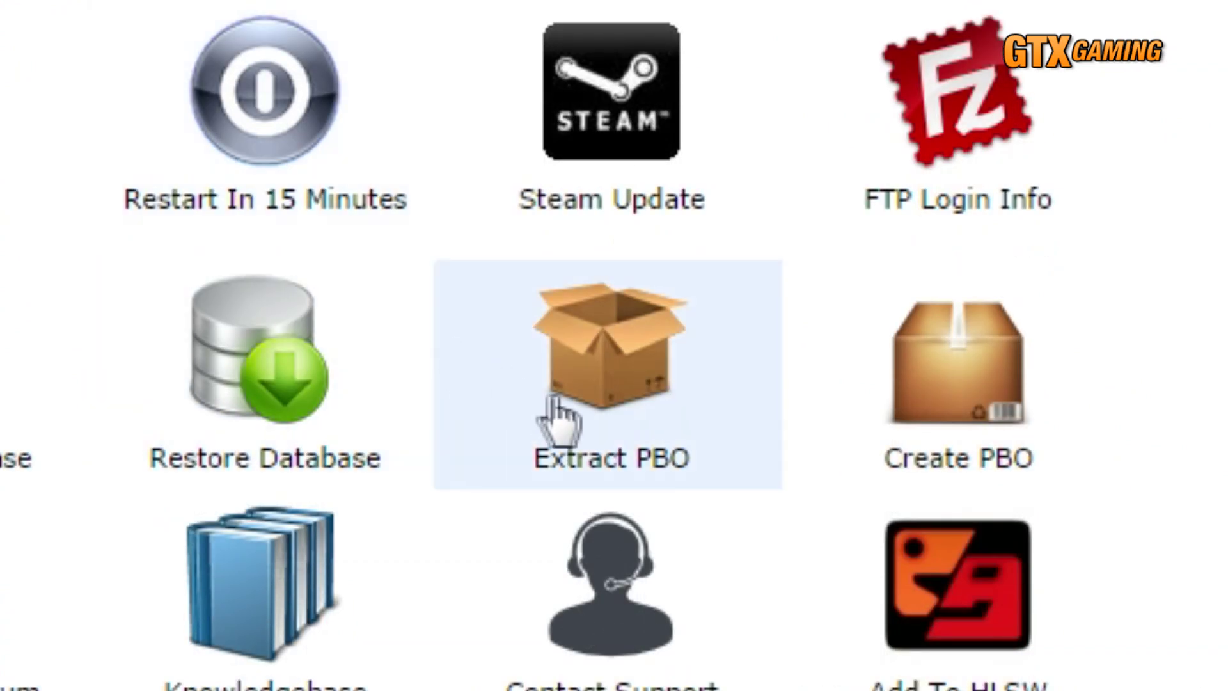
click(561, 414)
click(588, 397)
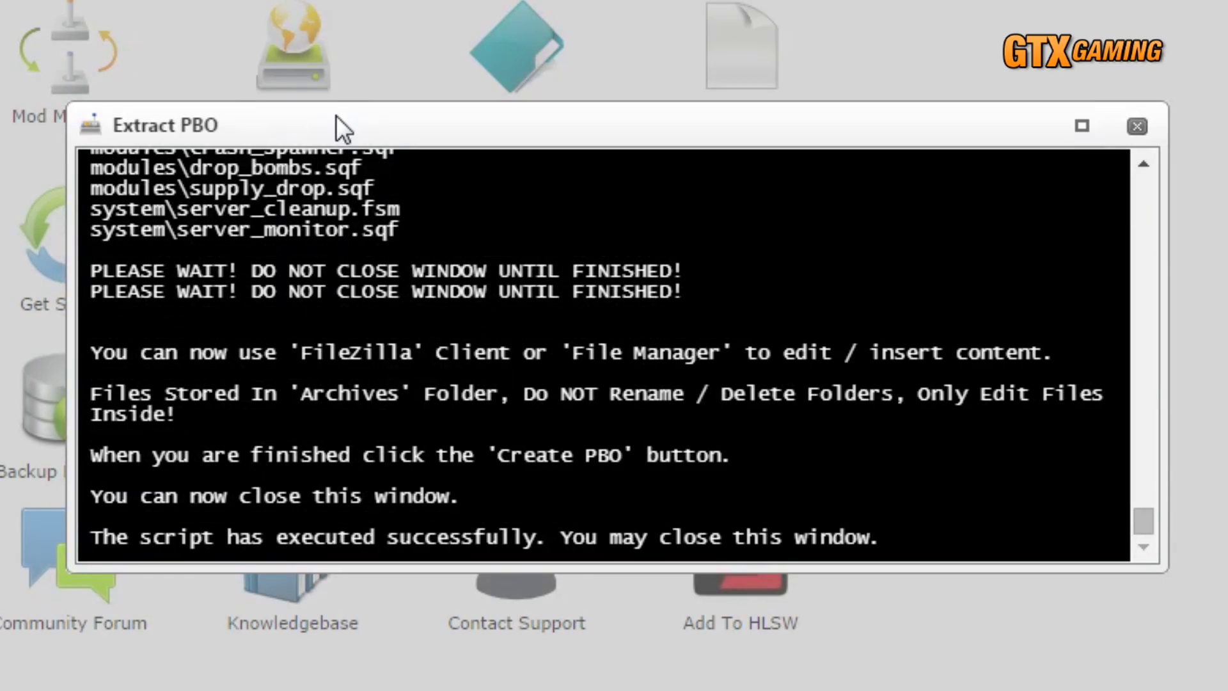
click(1136, 126)
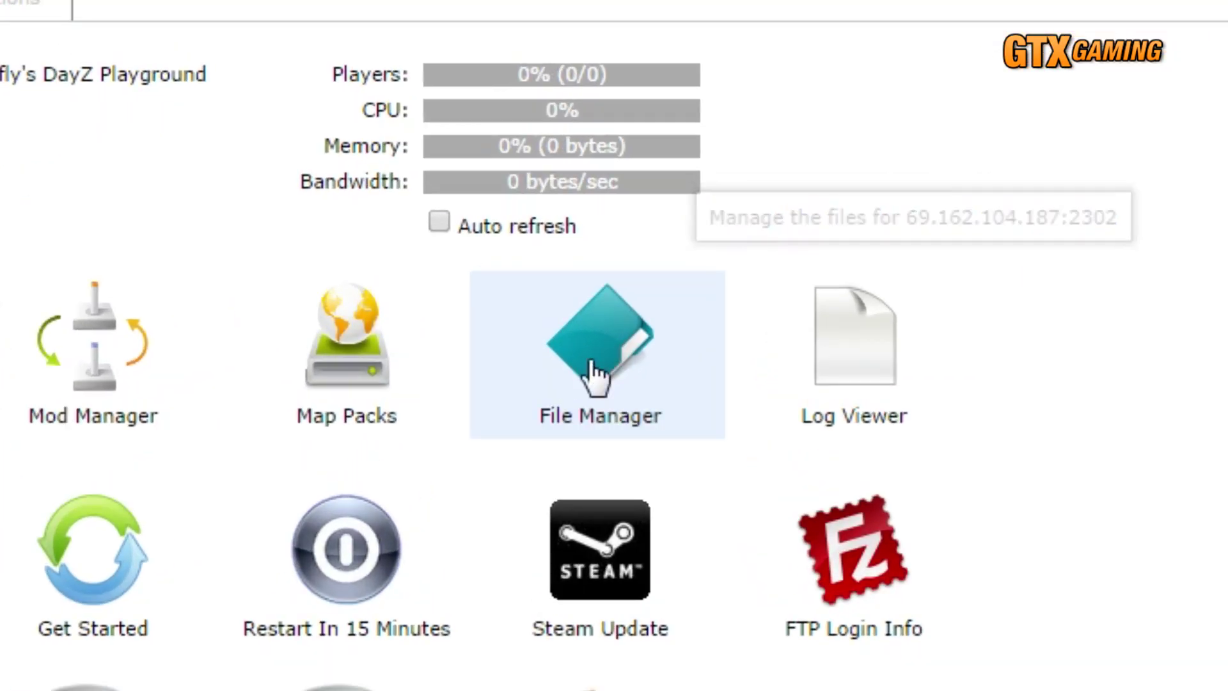
click(595, 377)
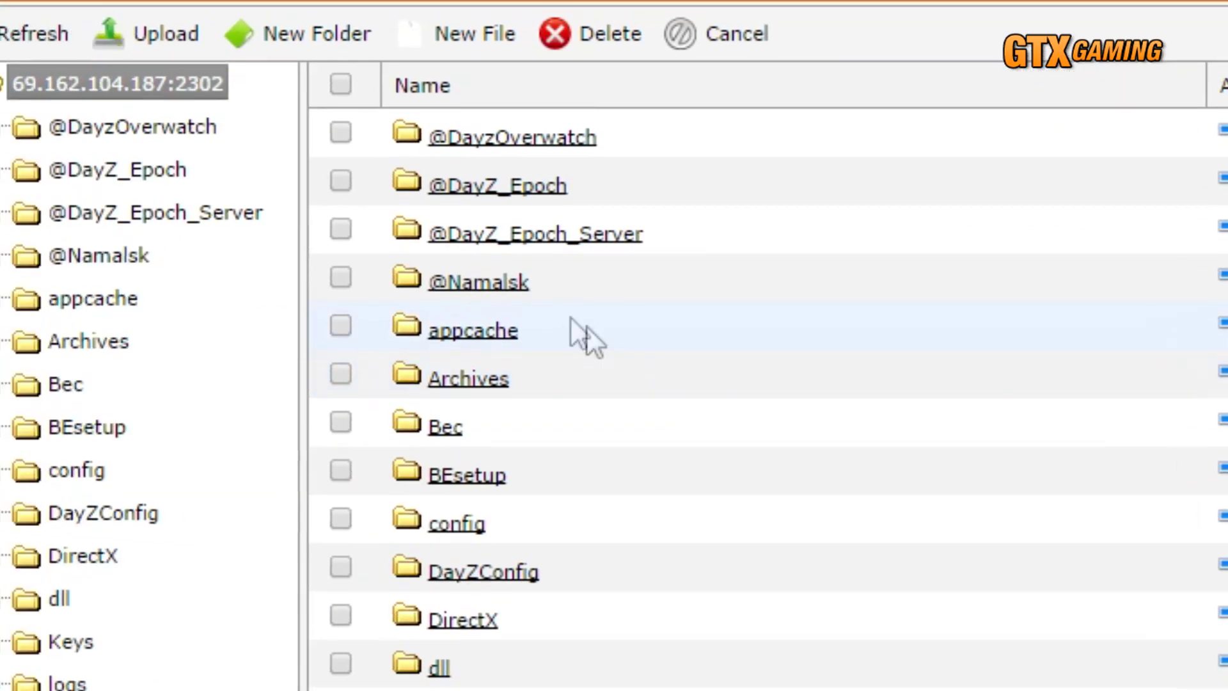
click(547, 383)
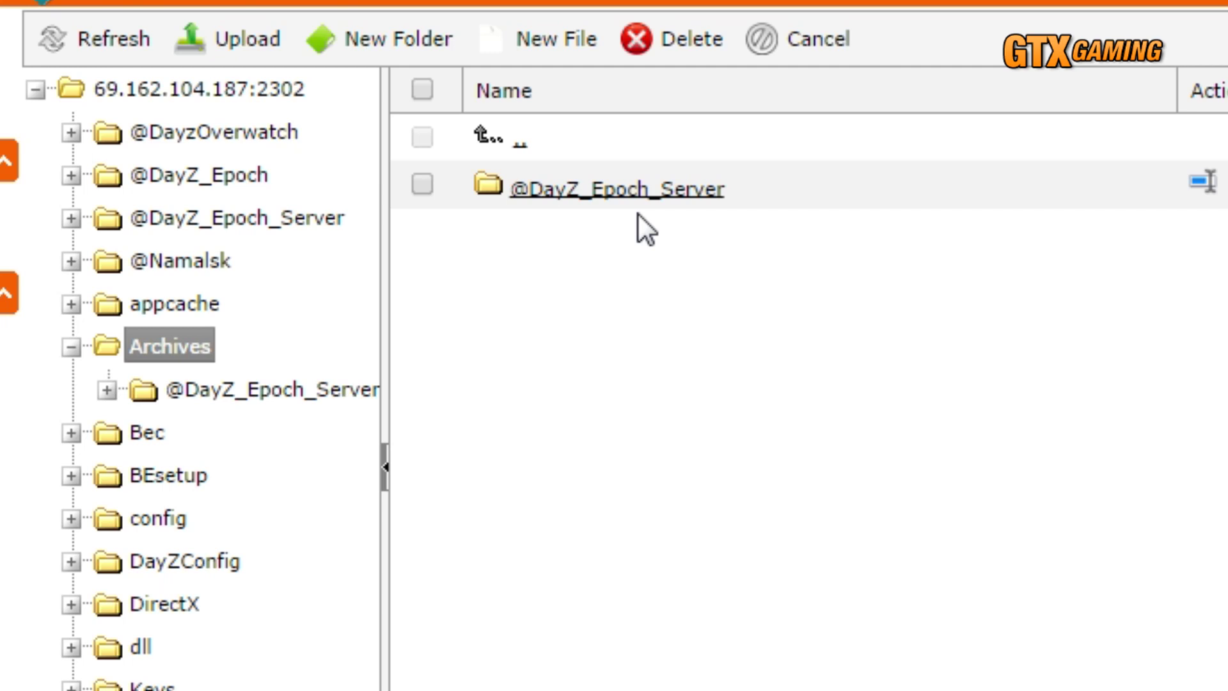
click(639, 190)
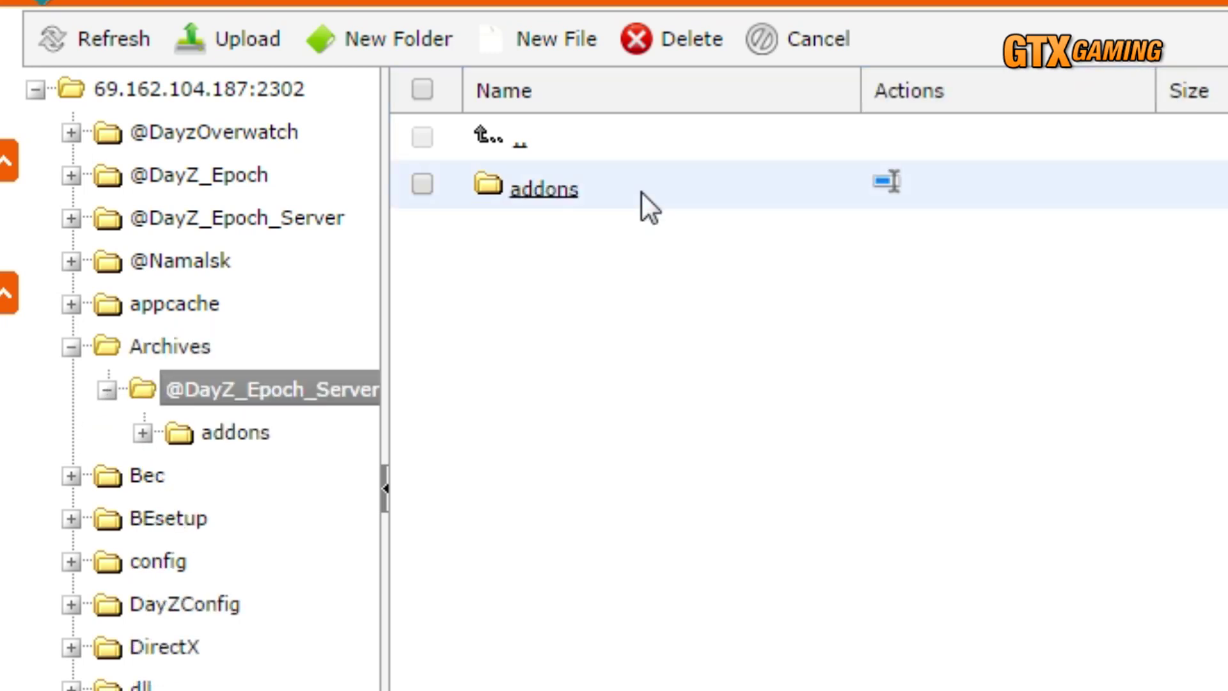
click(558, 189)
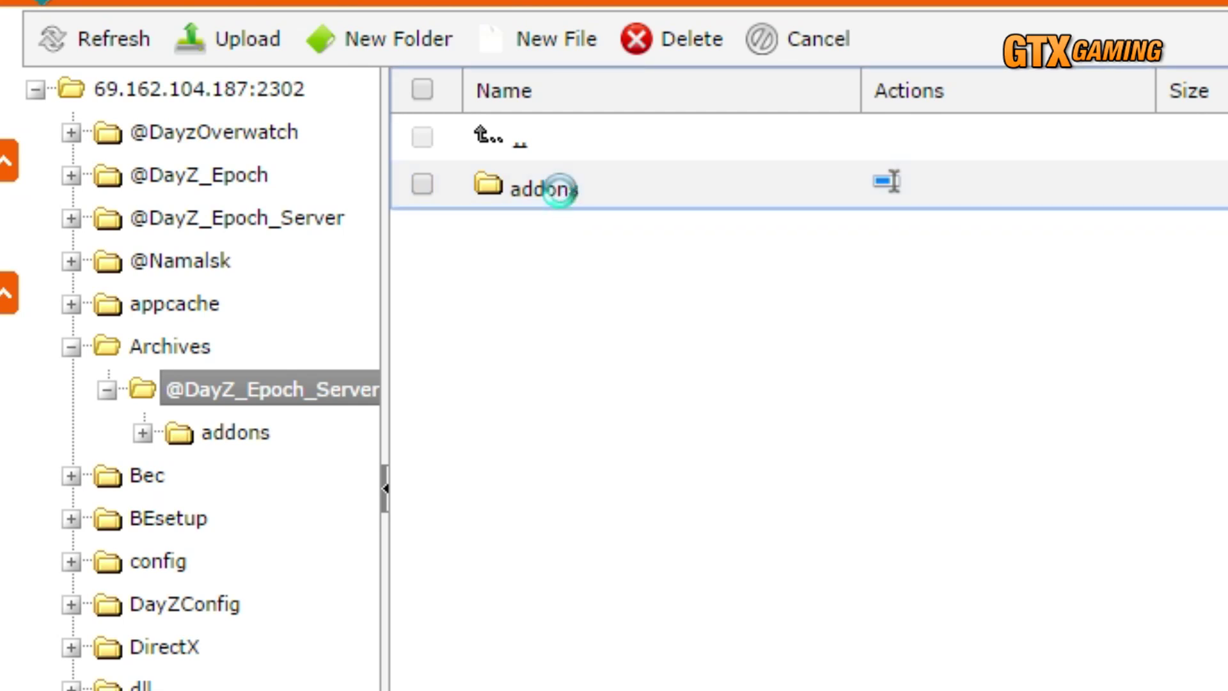
click(534, 380)
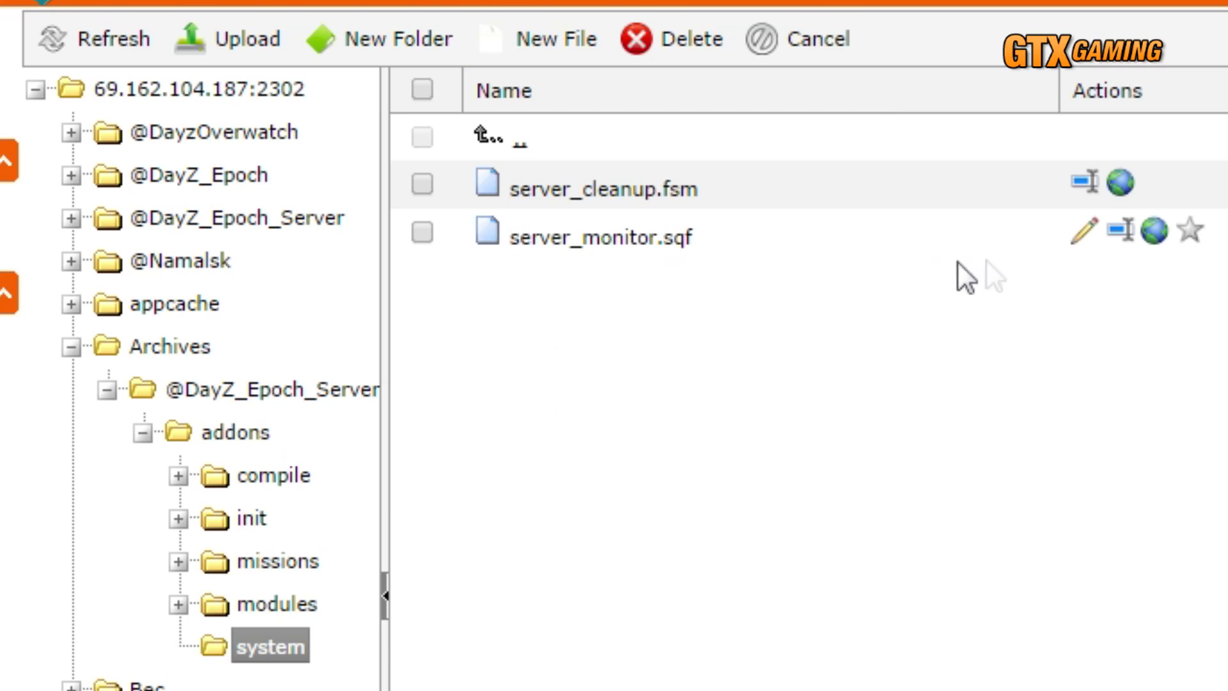
click(1081, 233)
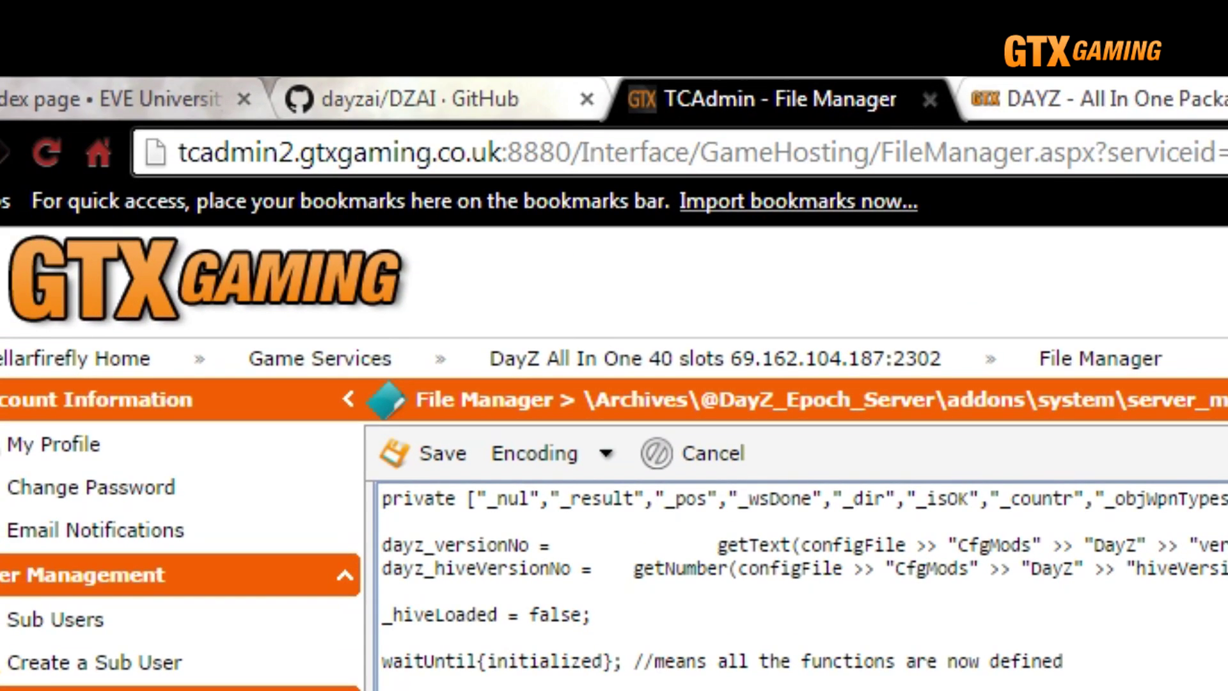
Copy the dzai_initserver.sqf call line from step 3 of DZAI's GitHub install guide.
click(463, 106)
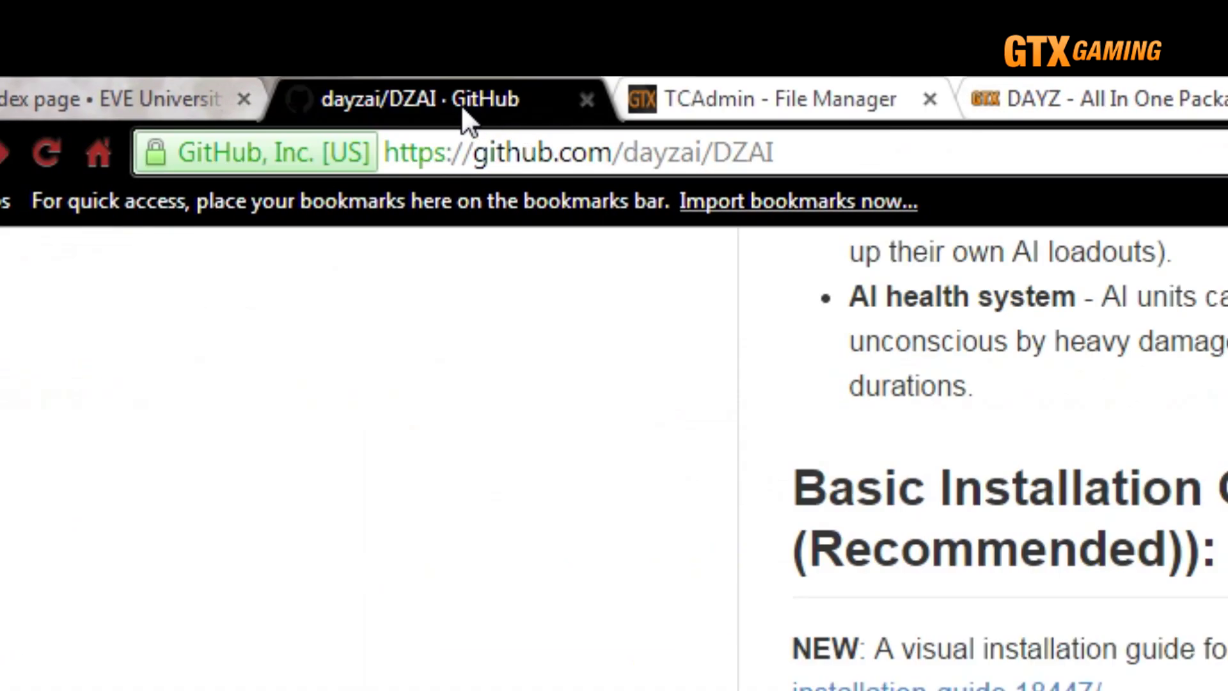
scroll(479, 337, down, 5)
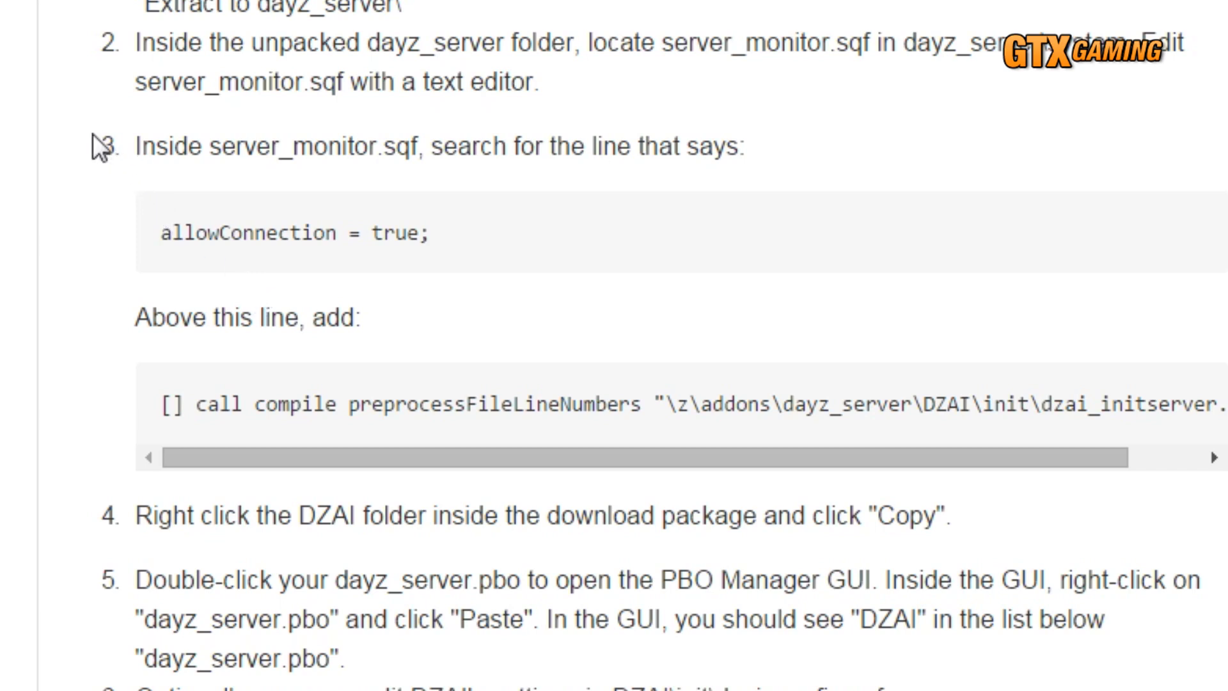
drag(133, 148, 504, 247)
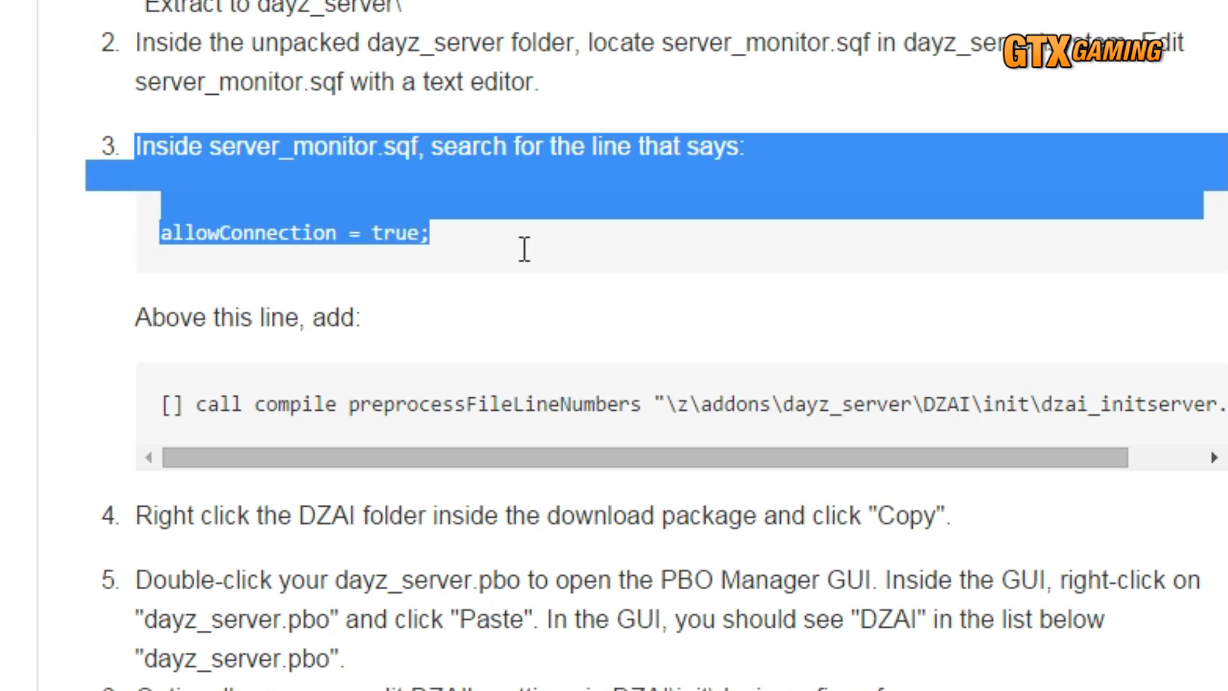
click(447, 276)
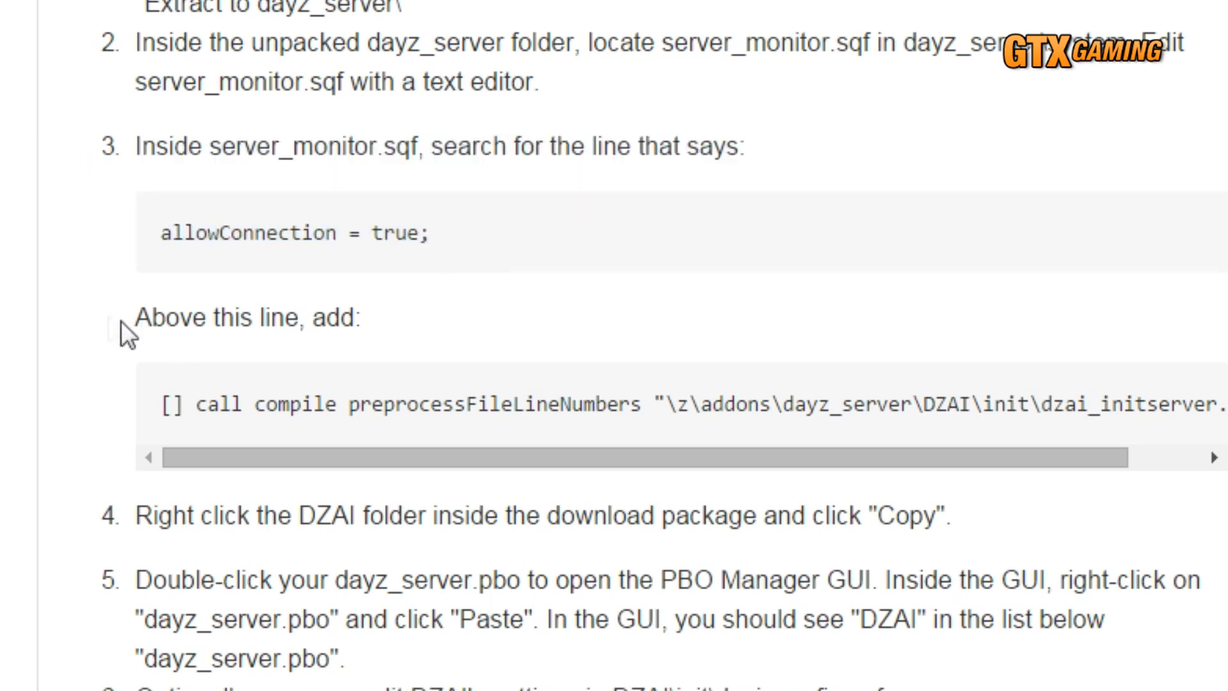
drag(105, 316, 1205, 410)
click(349, 394)
drag(164, 406, 1205, 410)
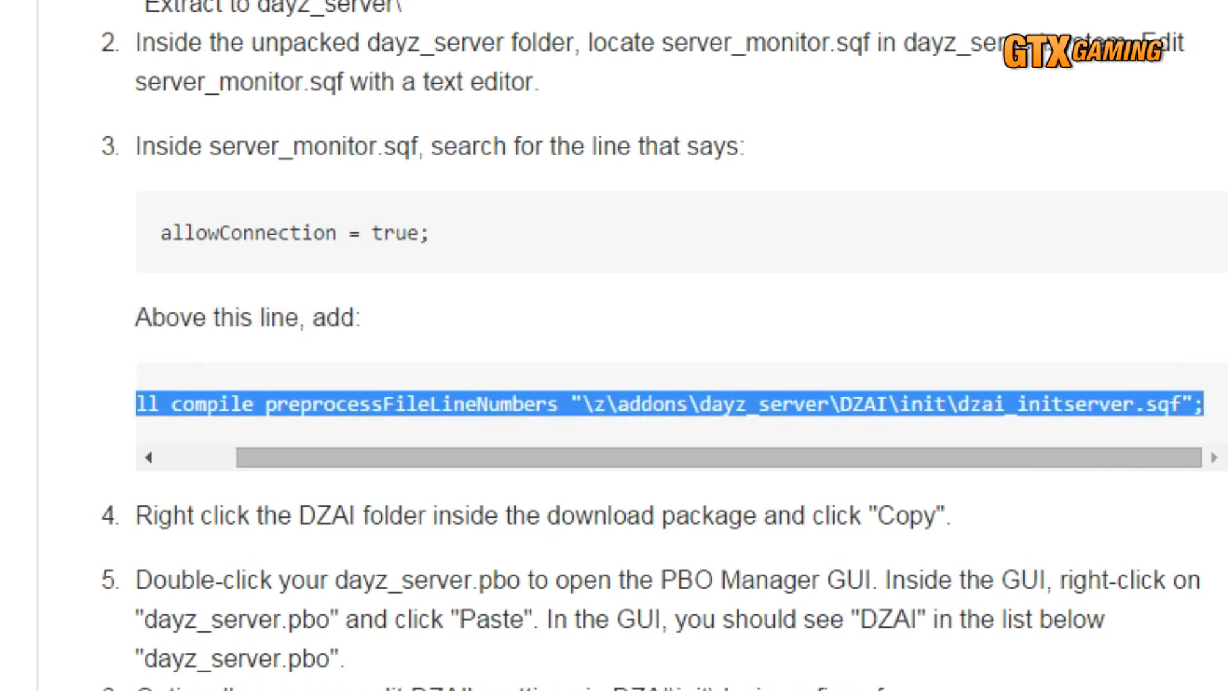
right_click(983, 408)
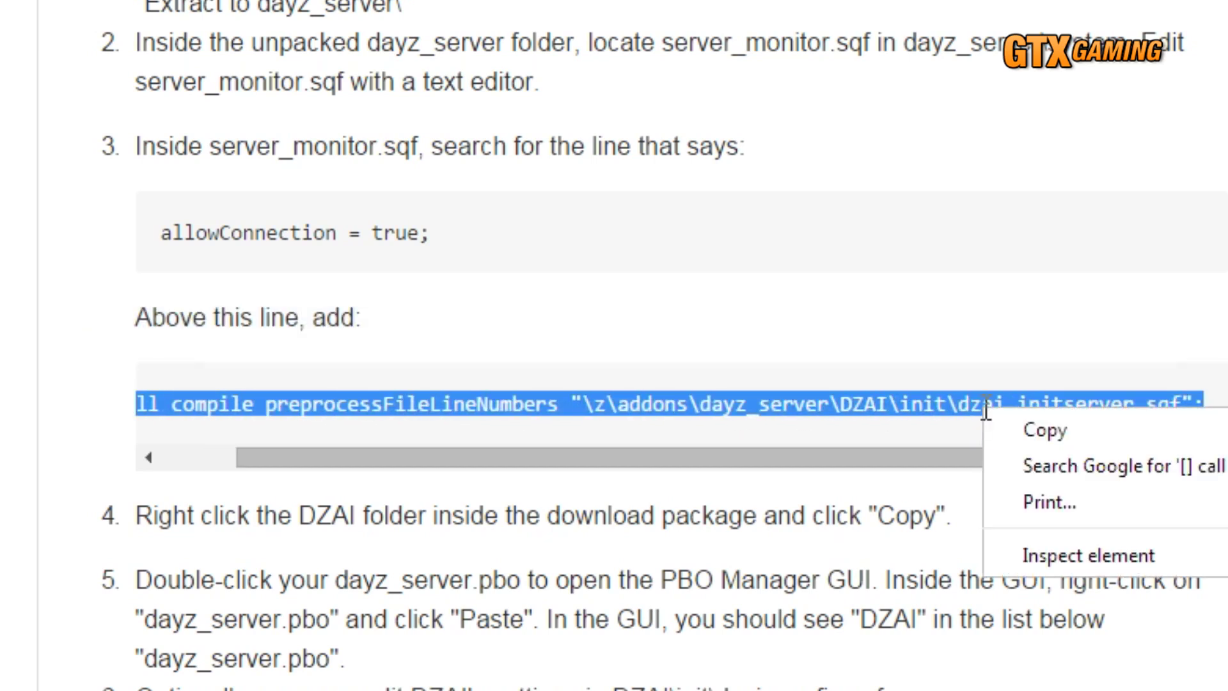
click(1031, 424)
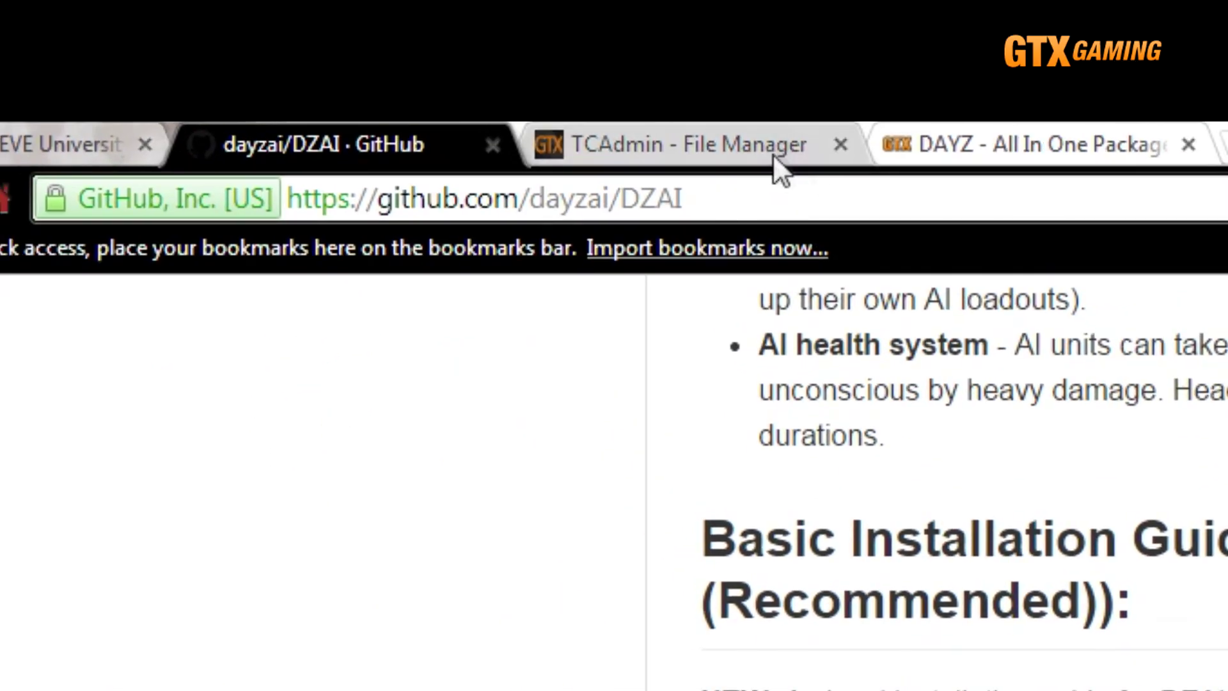
click(775, 160)
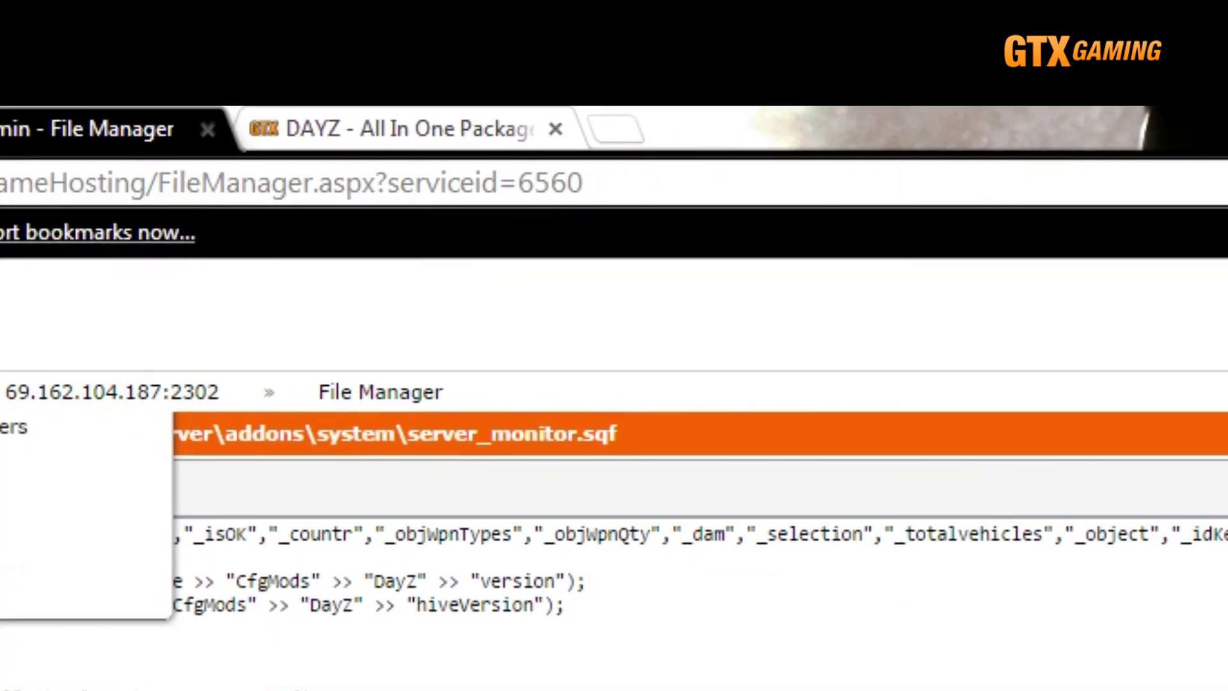
Find allowConnection and paste the indented dzai_initserver.sqf call line above it.
key(ctrl+f)
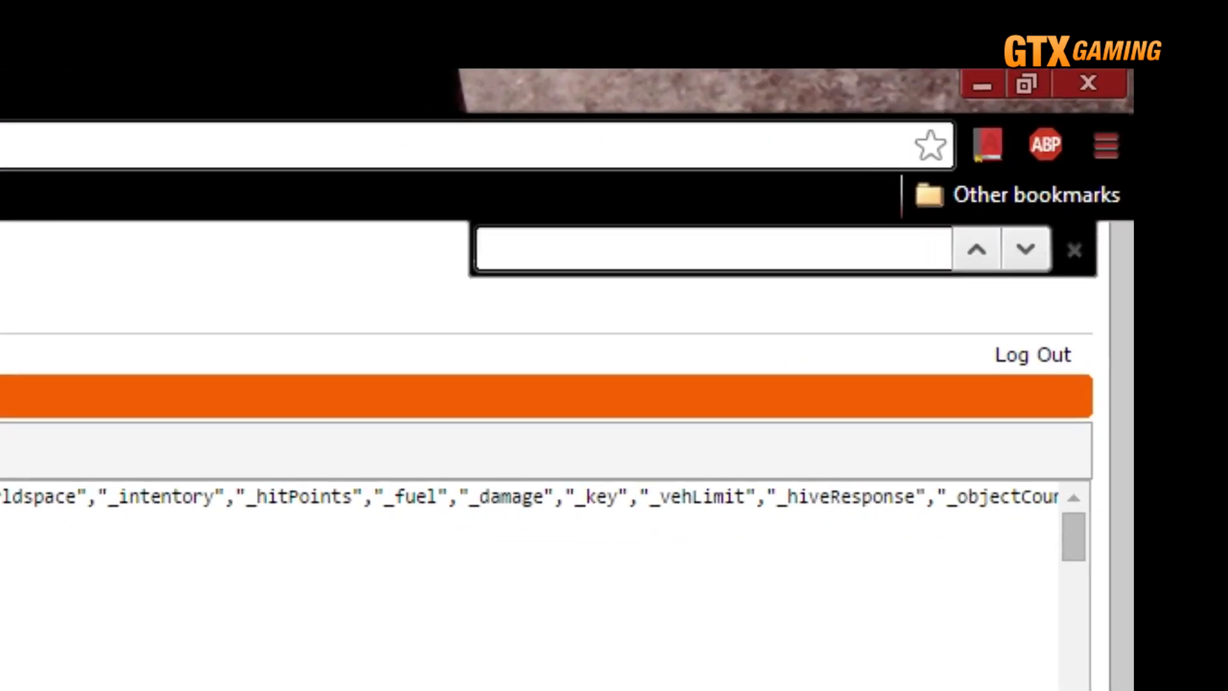
text(allowConnection)
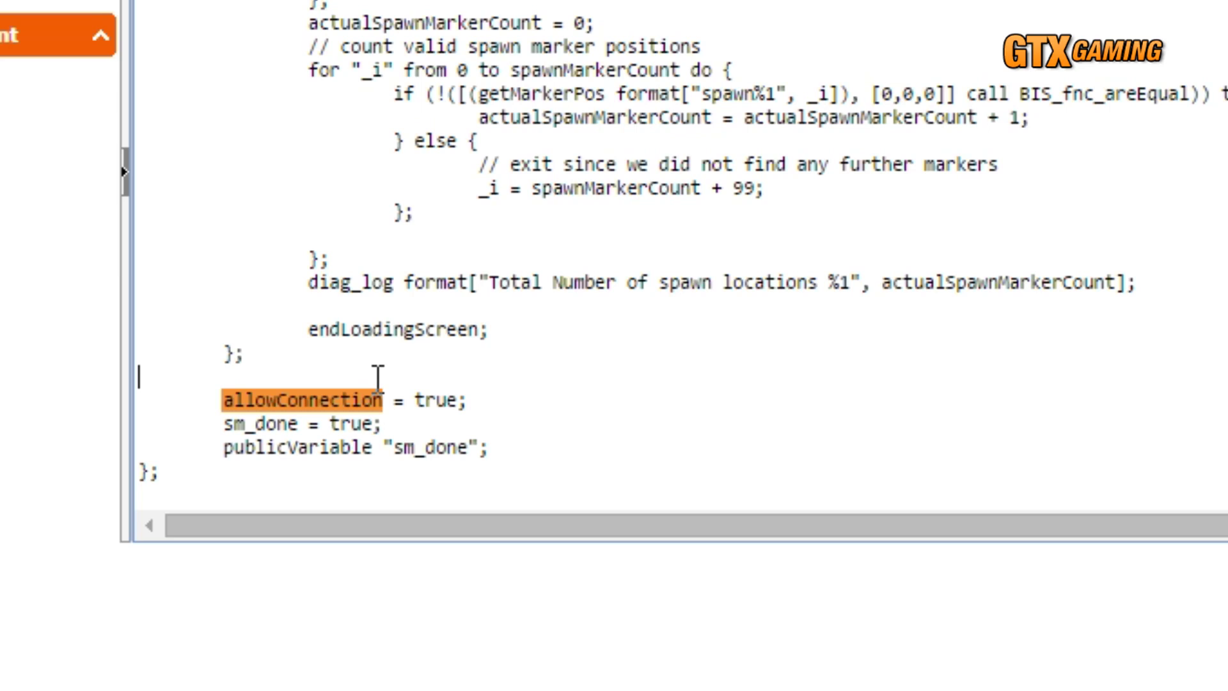
key(Return)
key(ctrl+v)
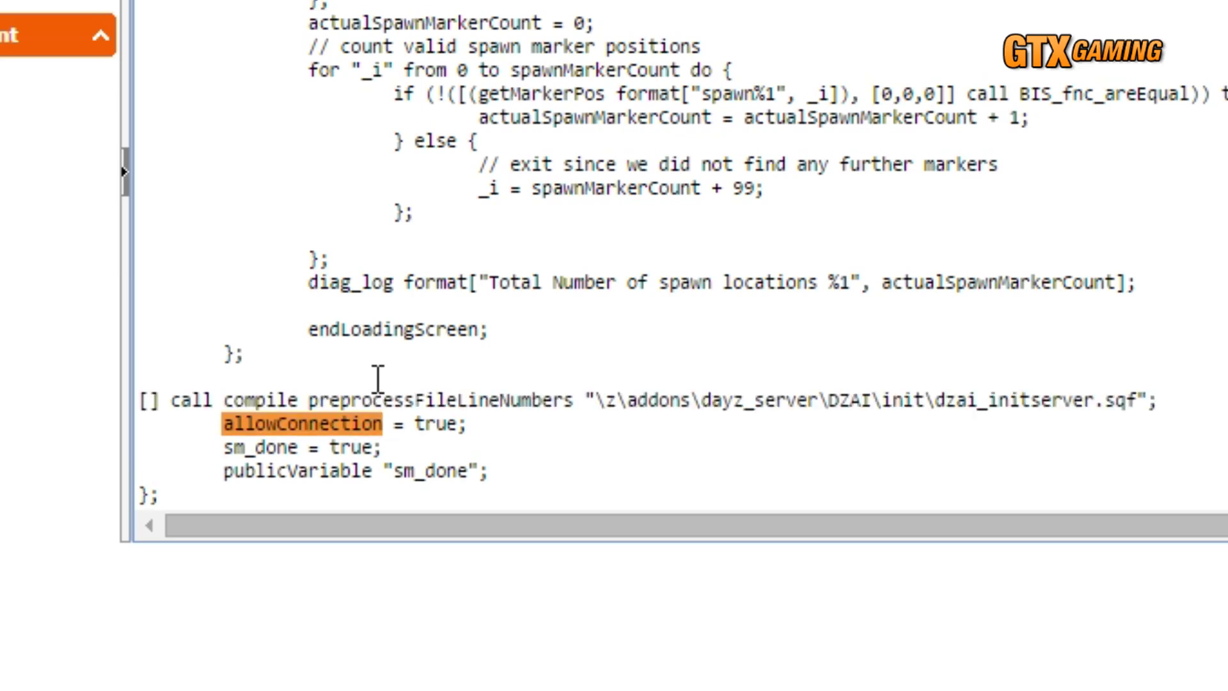
key(Return)
key(Tab)
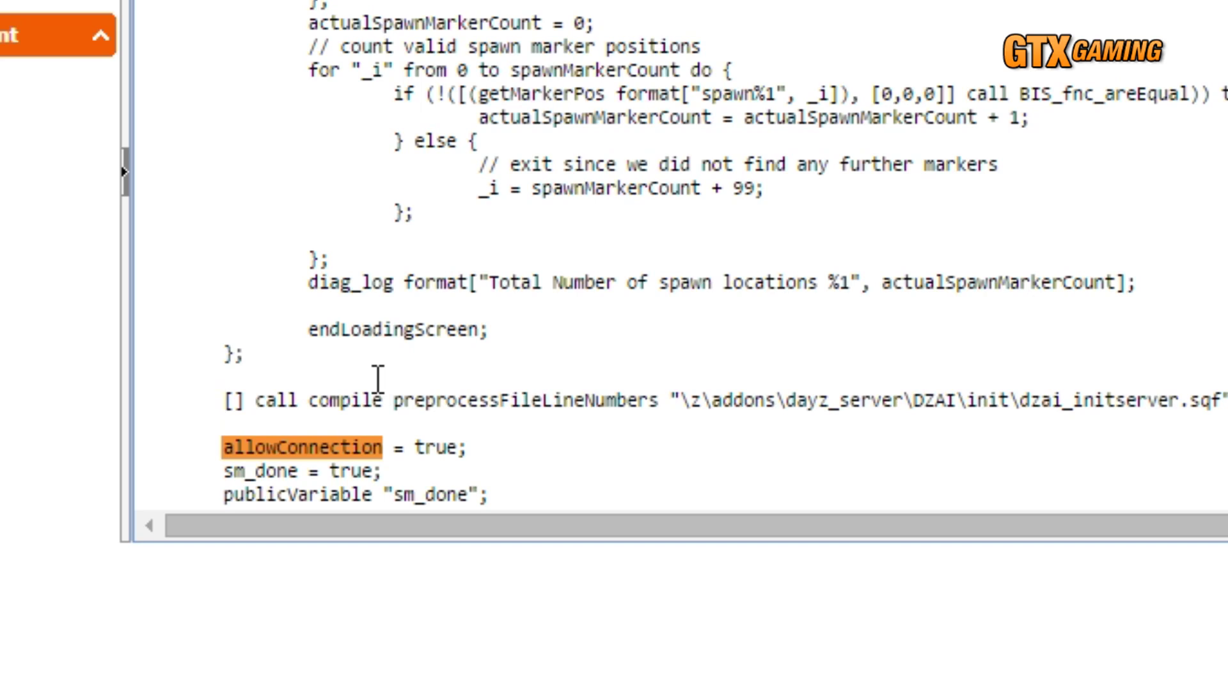
Add the comment '// manual install of DZAI' above the call and save server_monitor.sqf.
key(Home)
key(Return)
text(//)
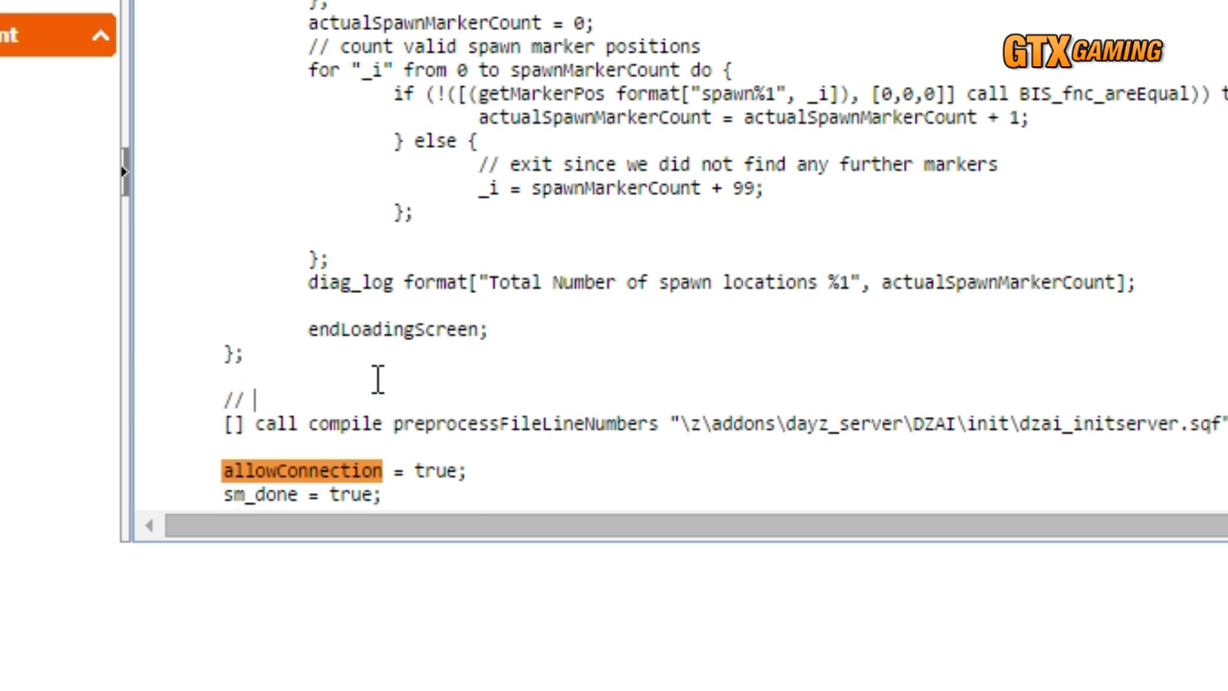
text( manual install of DZAI)
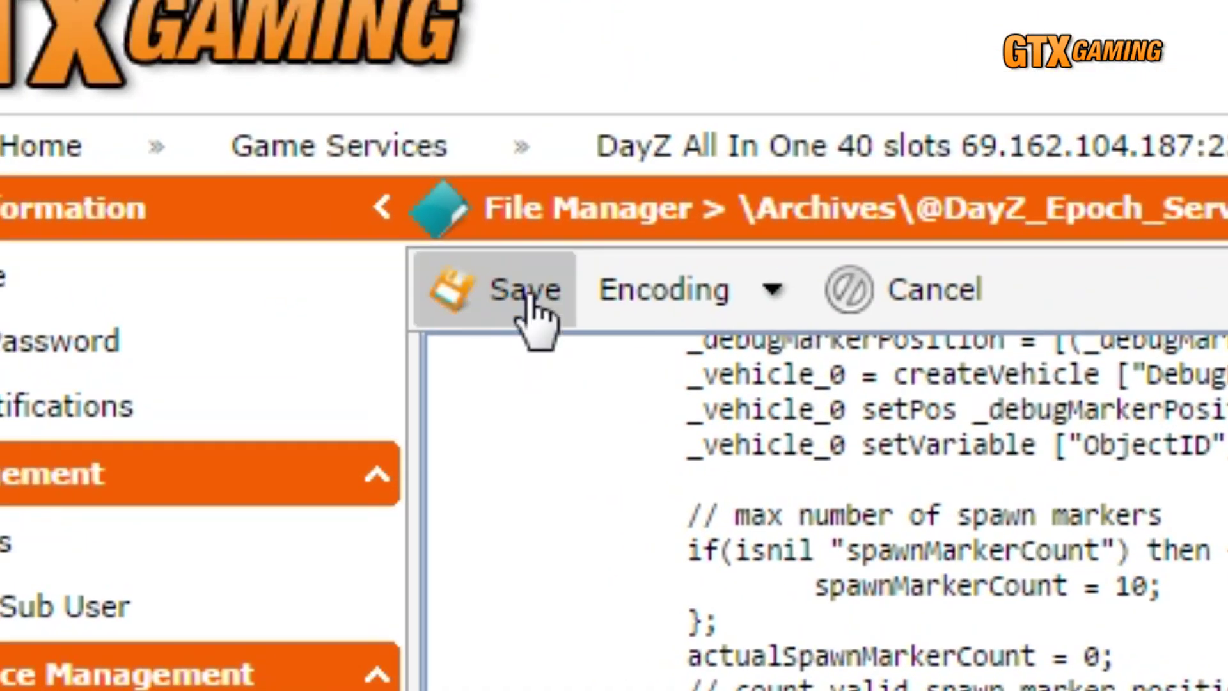
click(525, 294)
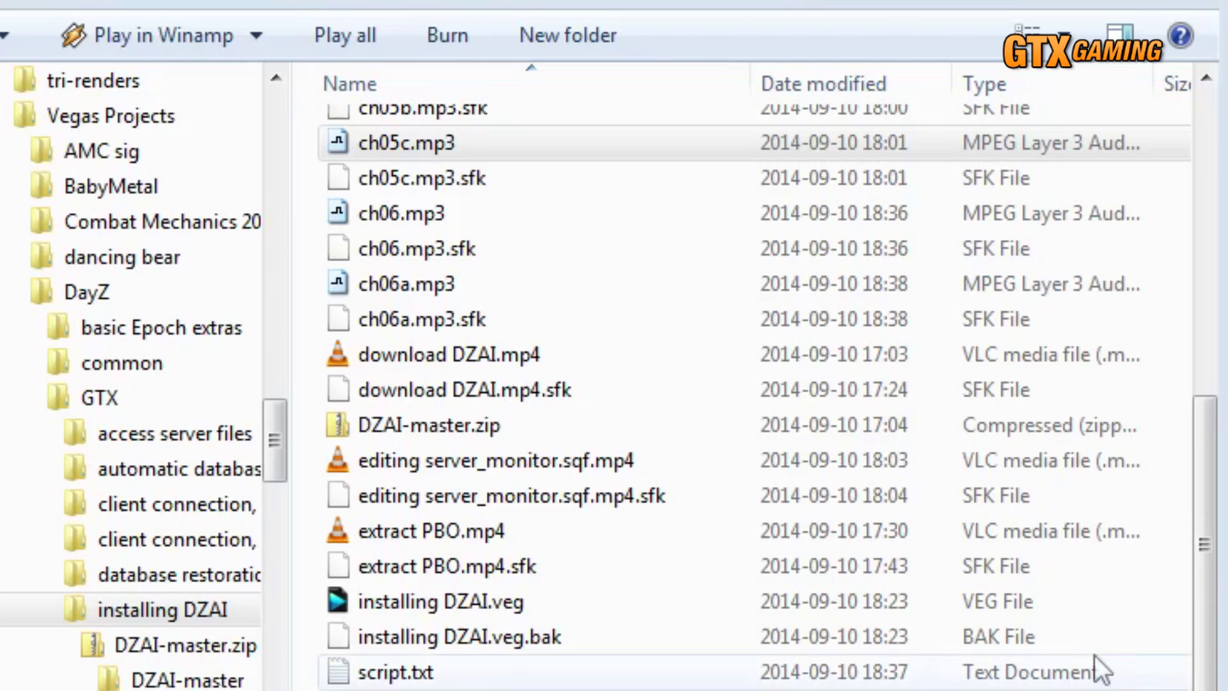
Open DZAI-master.zip to its DZAI-master folder and drag the DZAI folder out.
click(337, 423)
double_click(340, 423)
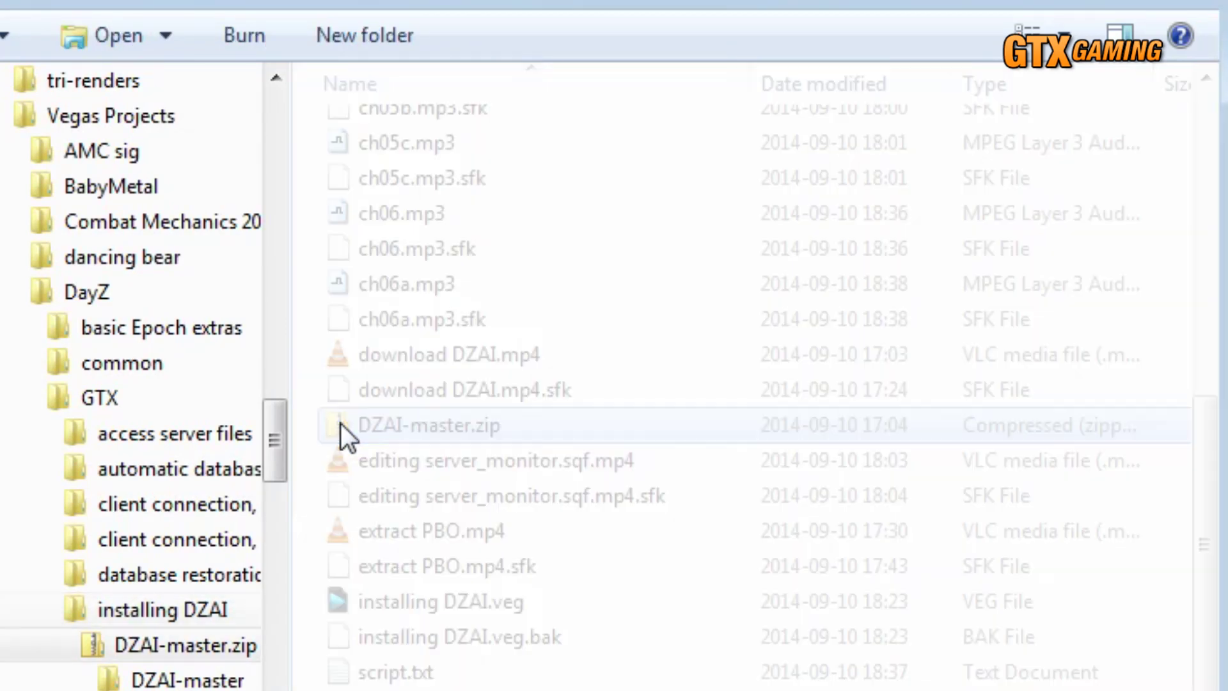
double_click(367, 153)
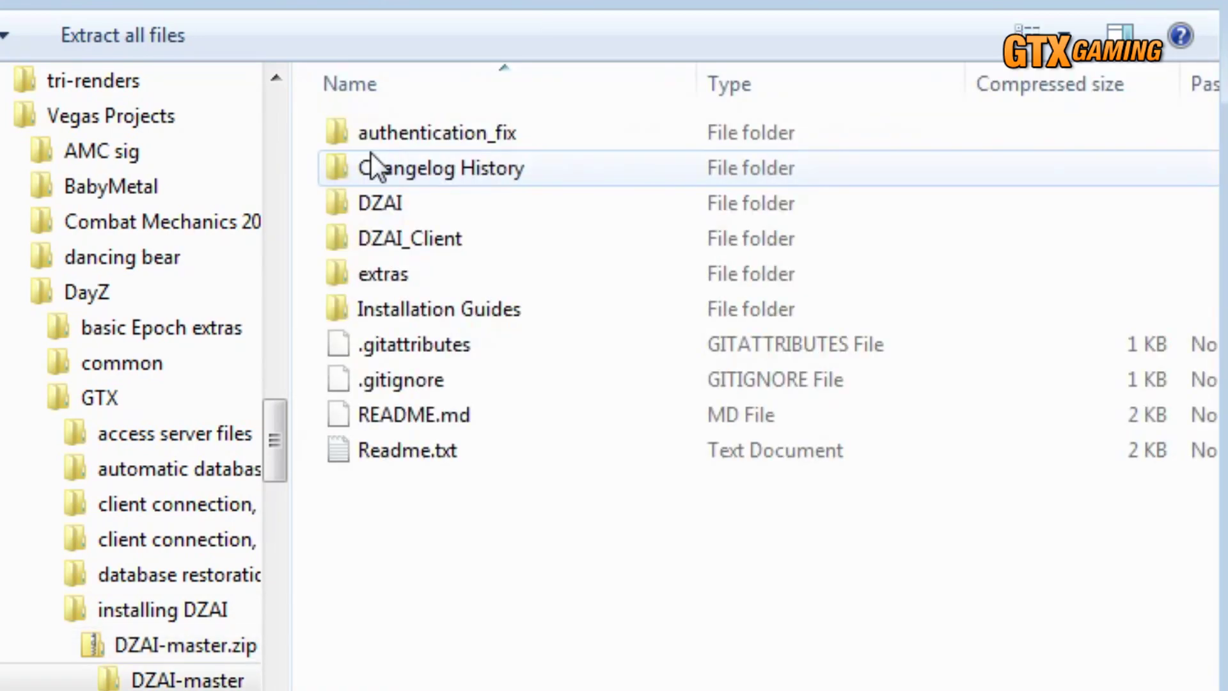
click(338, 208)
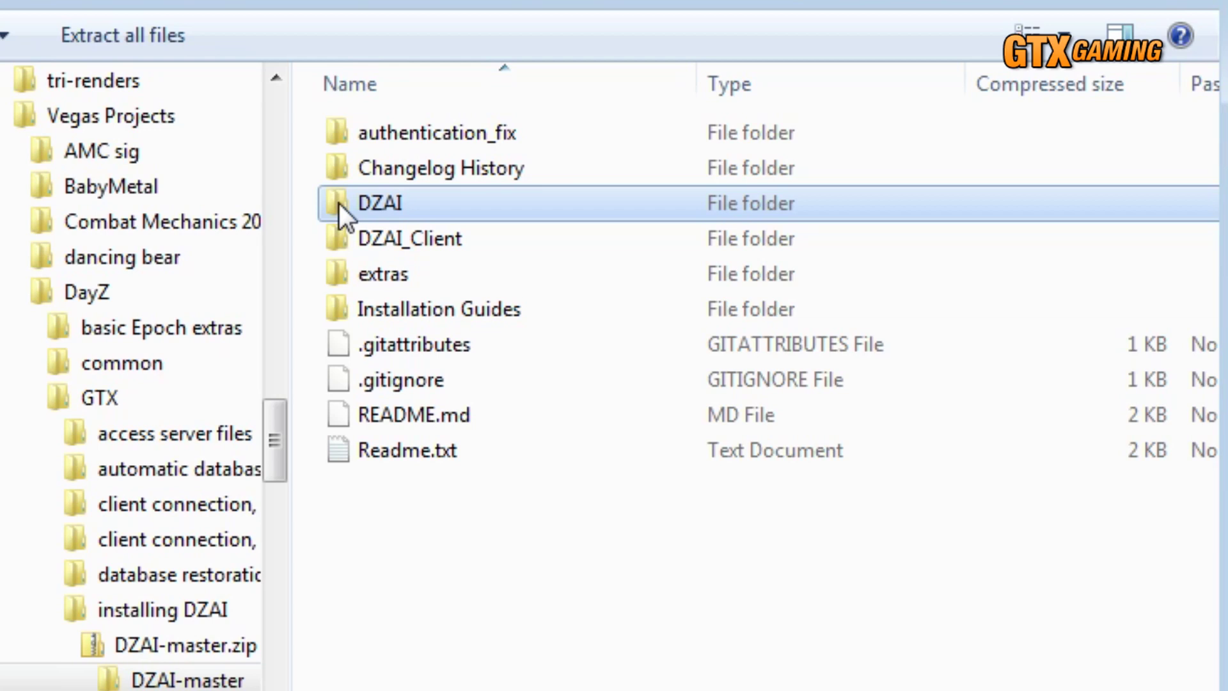
drag(339, 203, 0, 342)
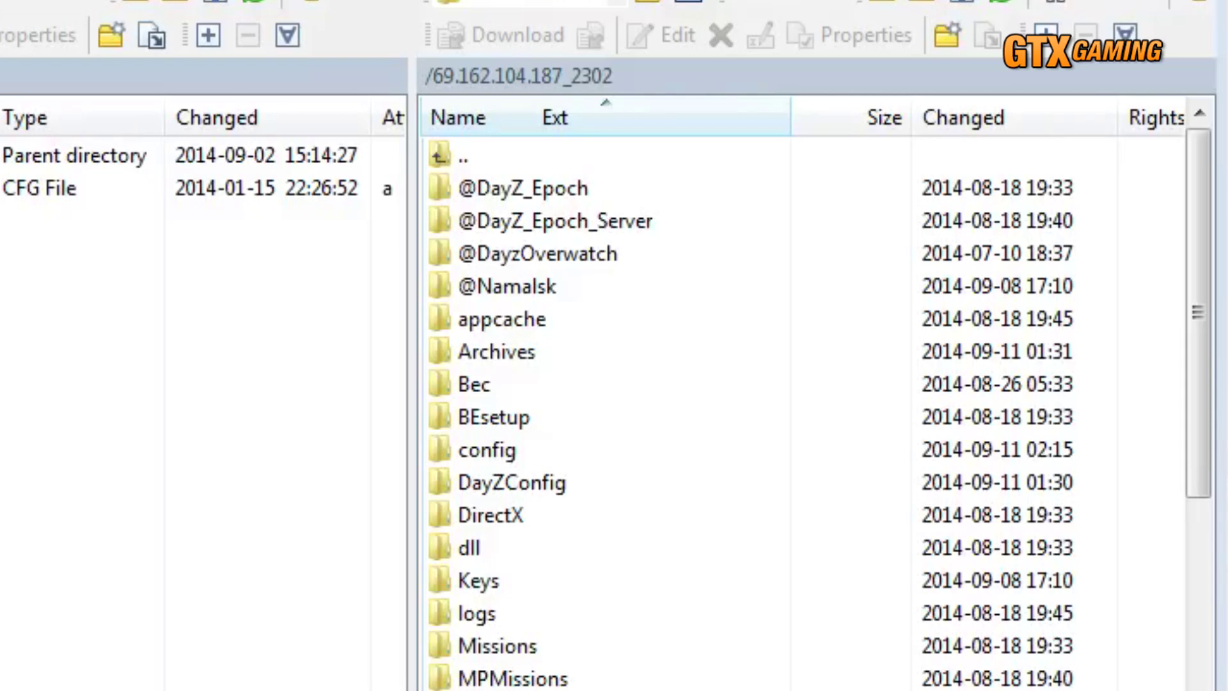
click(443, 350)
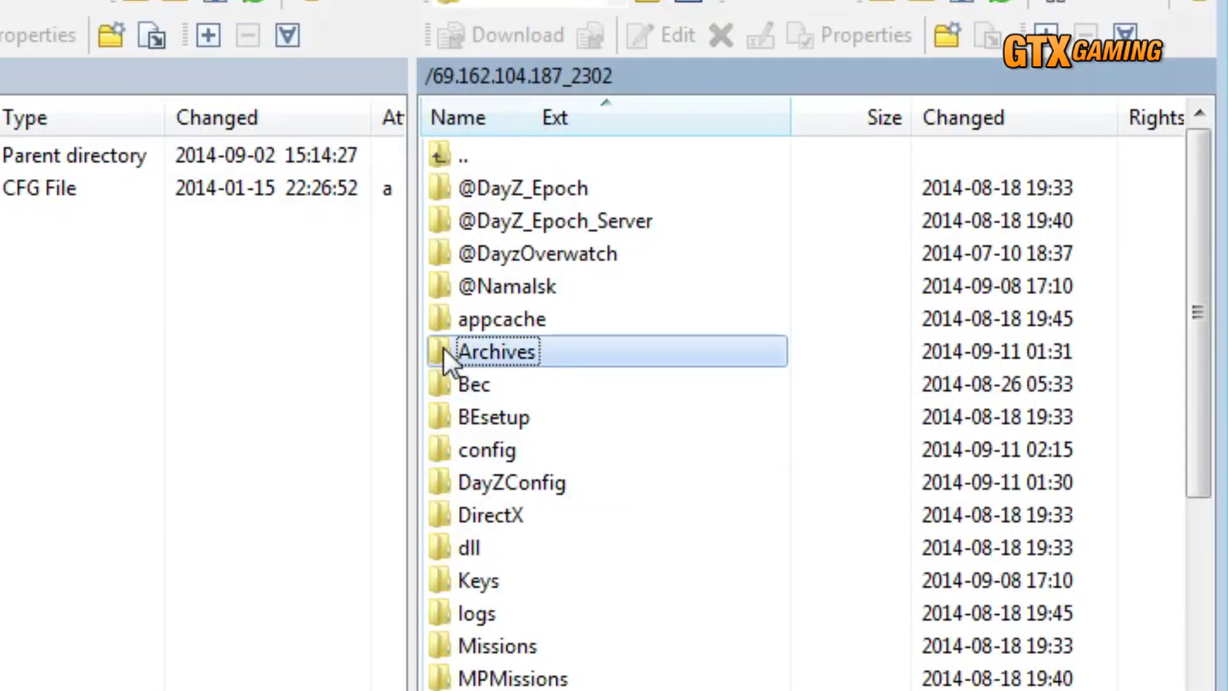
double_click(443, 351)
click(432, 190)
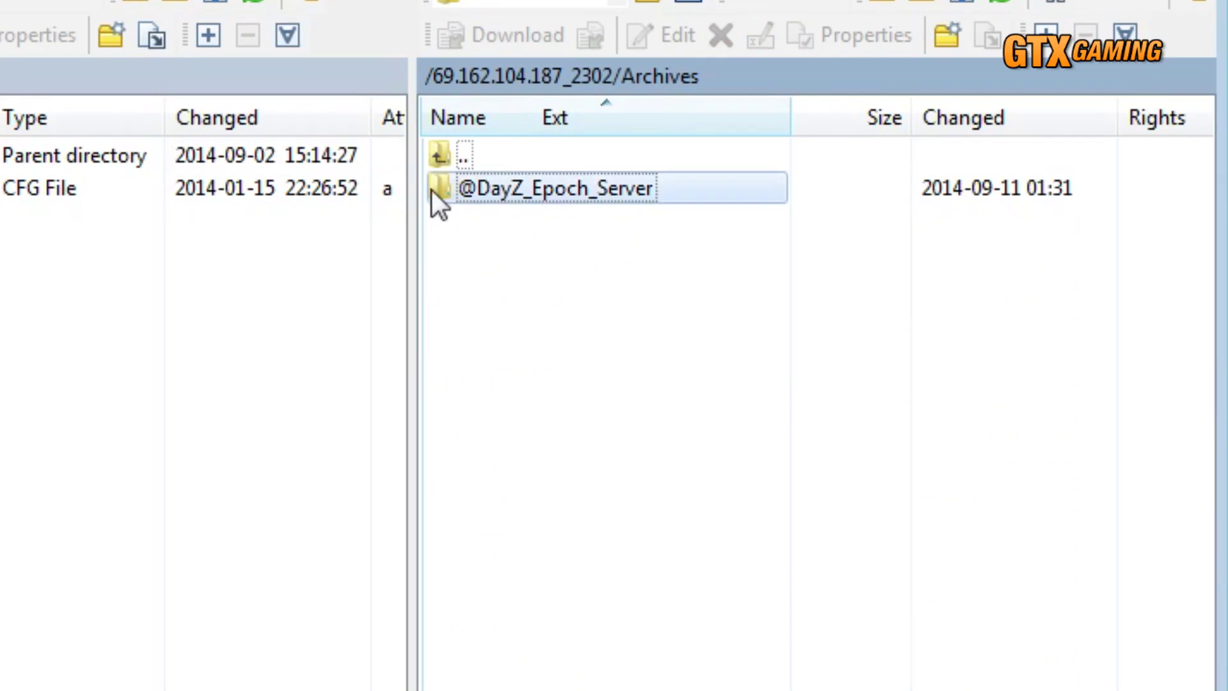
double_click(431, 190)
click(443, 189)
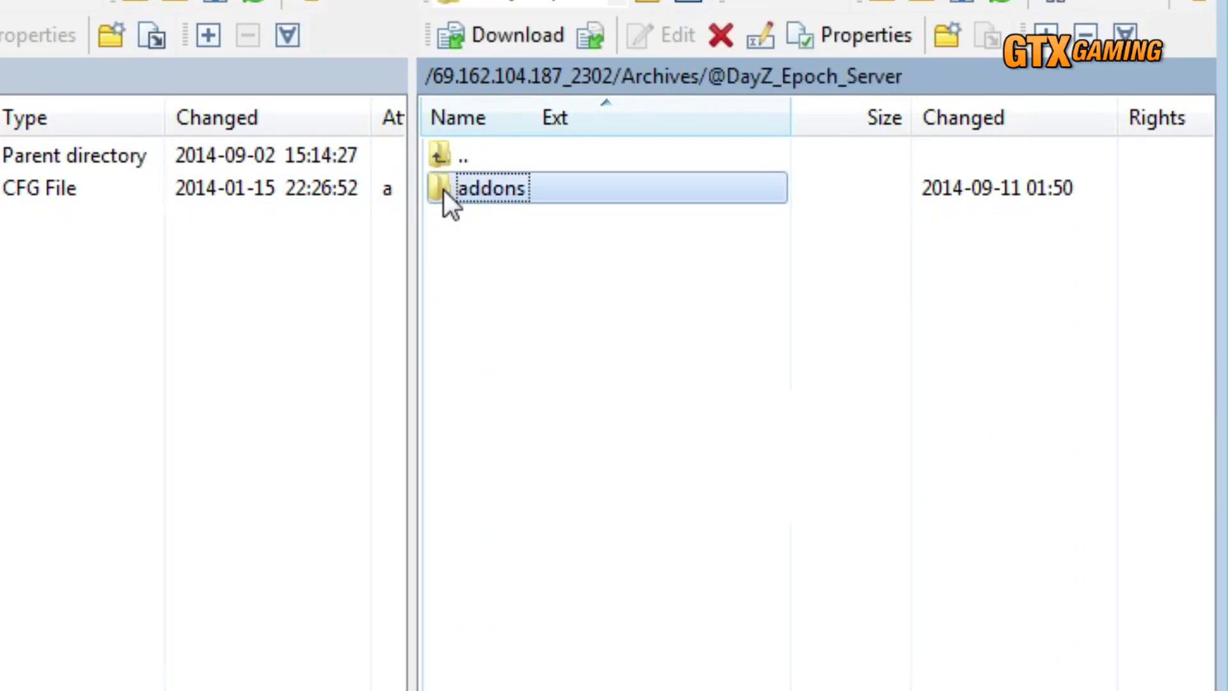
double_click(443, 189)
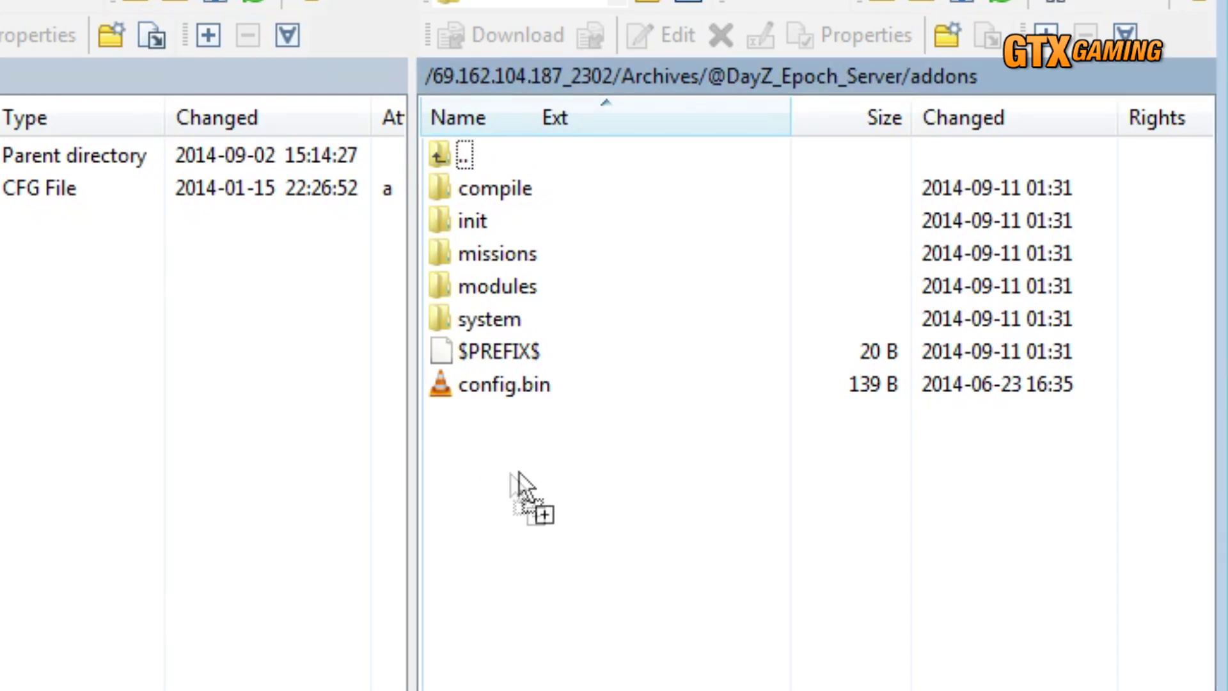
drag(512, 472, 532, 473)
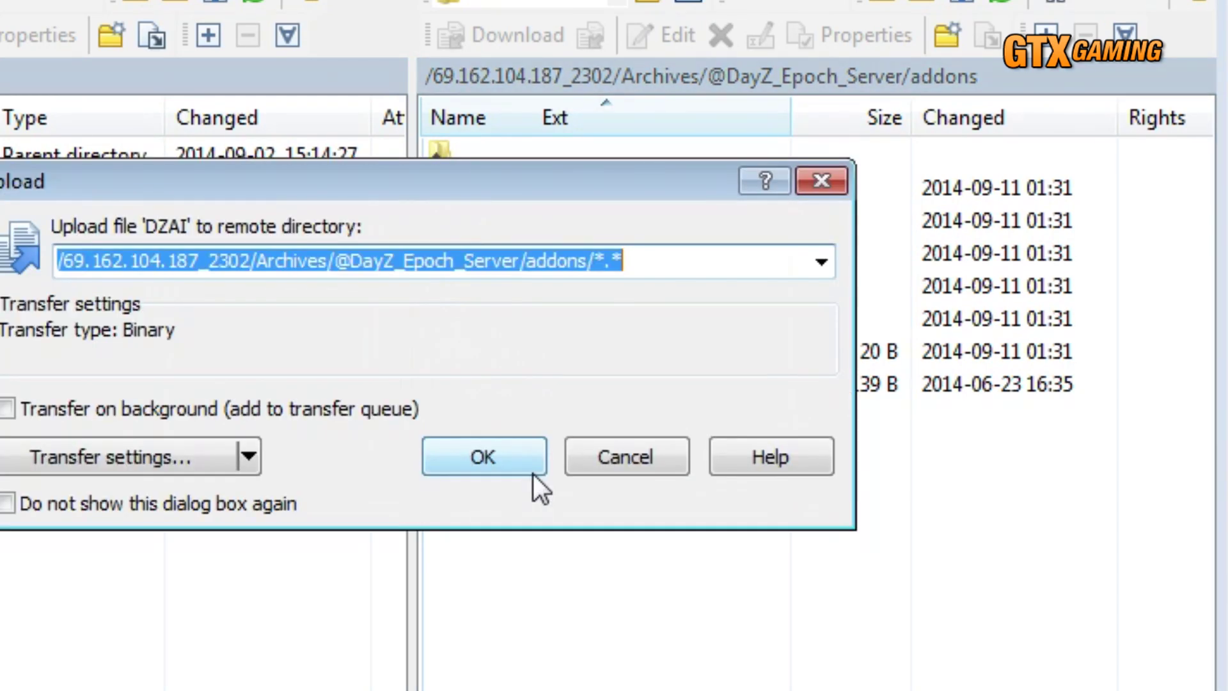
click(489, 449)
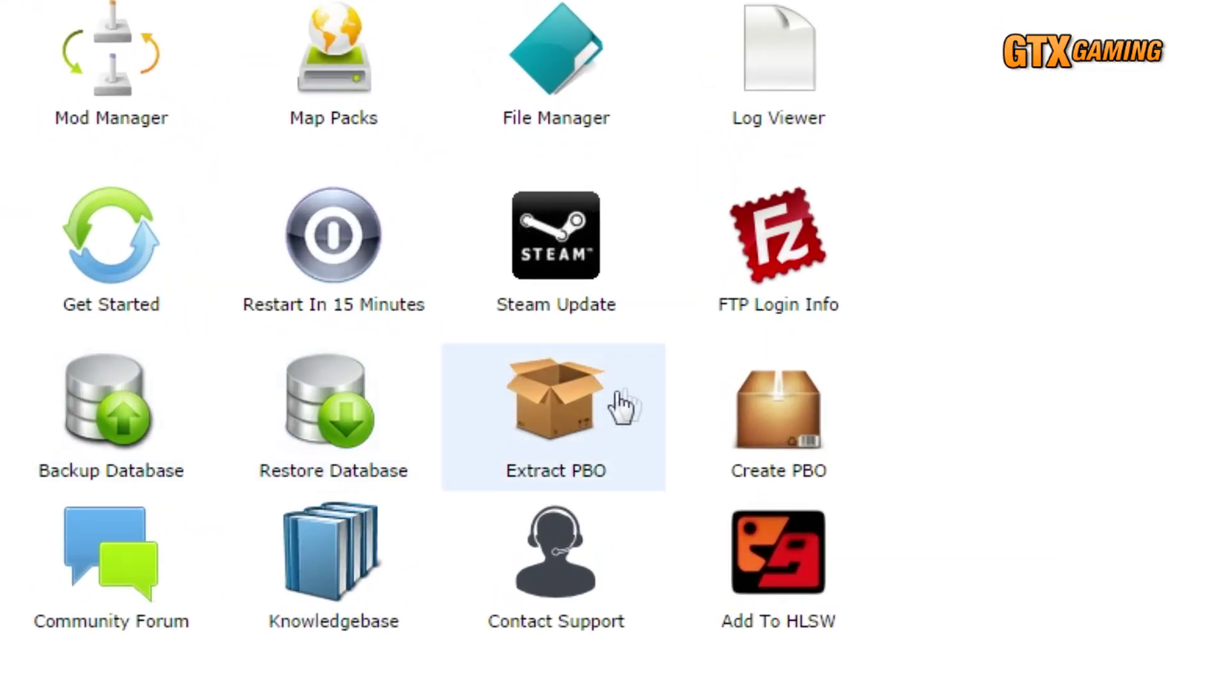
Run the Create PBO script to repack dayz_server.pbo, then close its finished log.
click(720, 448)
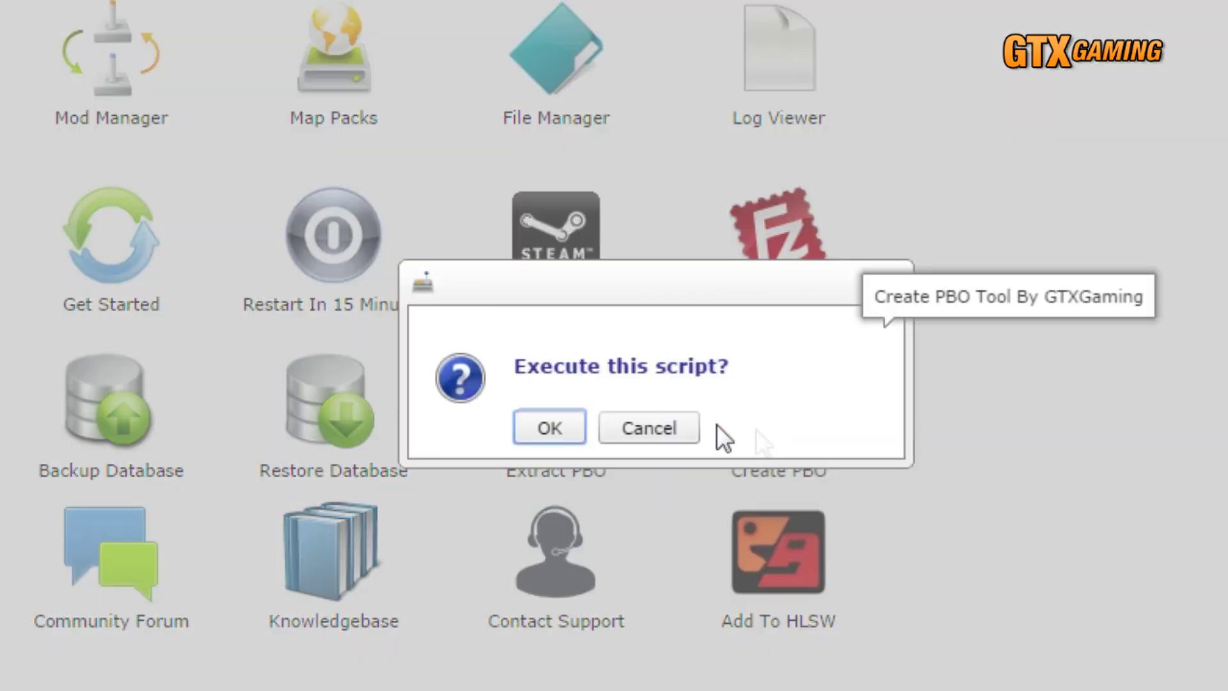
click(547, 428)
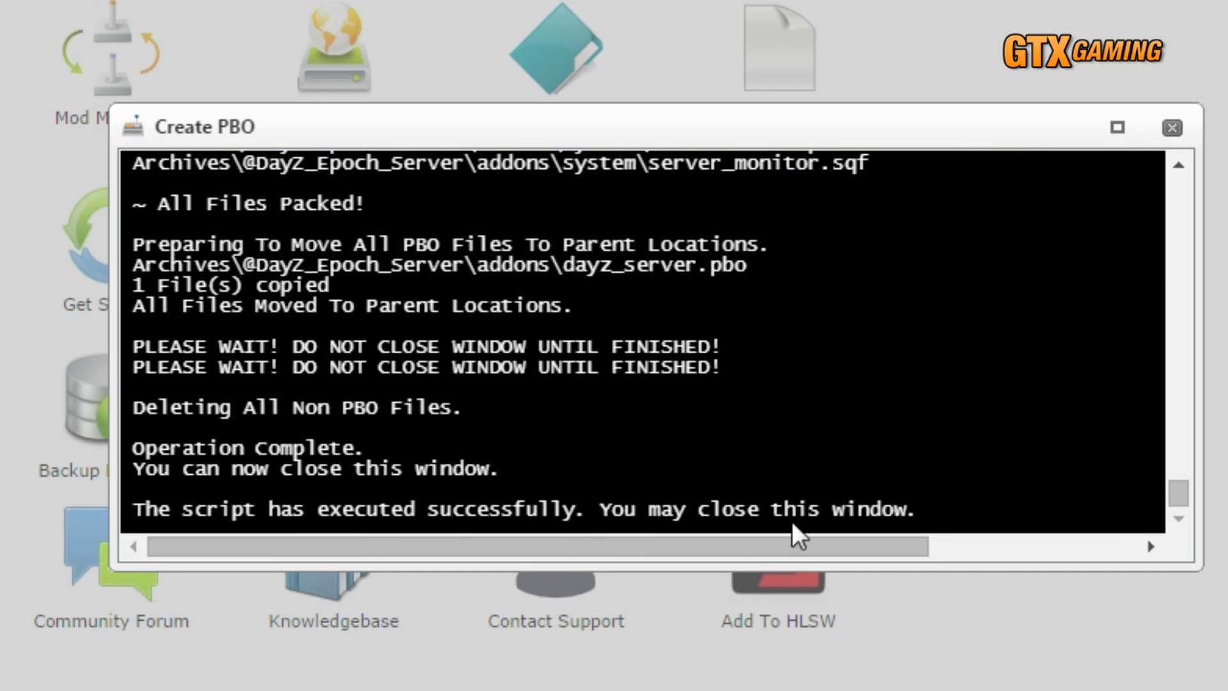
click(1172, 128)
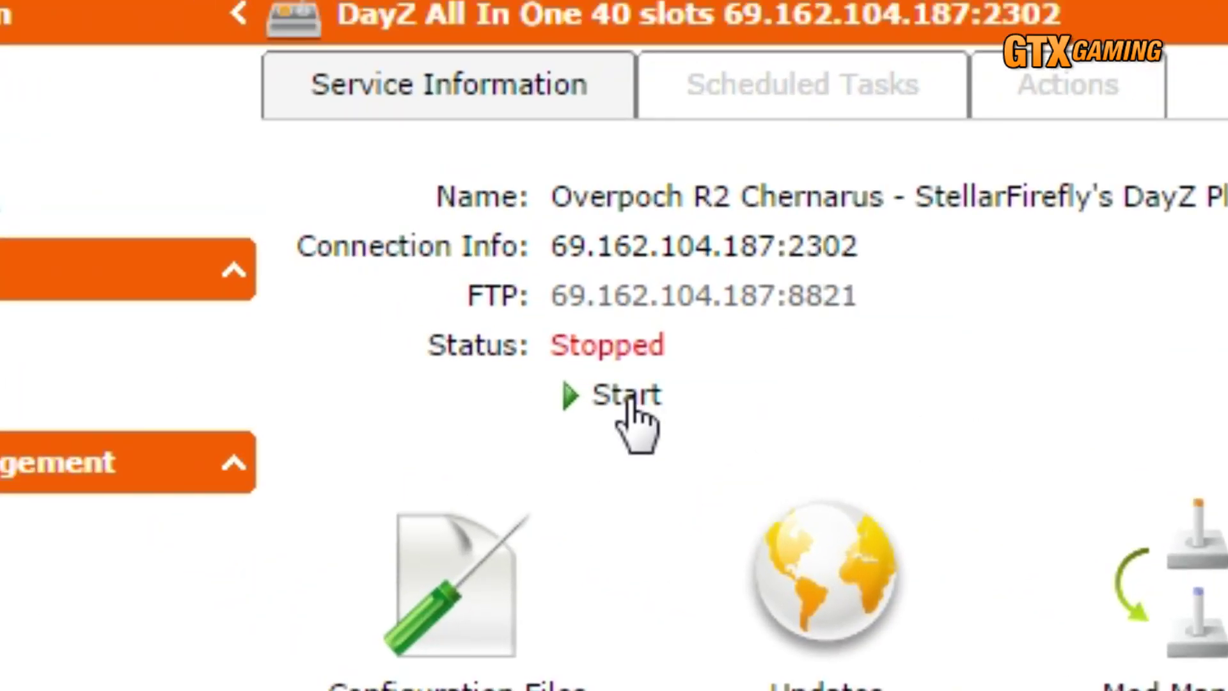
Start the DayZ server from the Service Information tab.
click(626, 400)
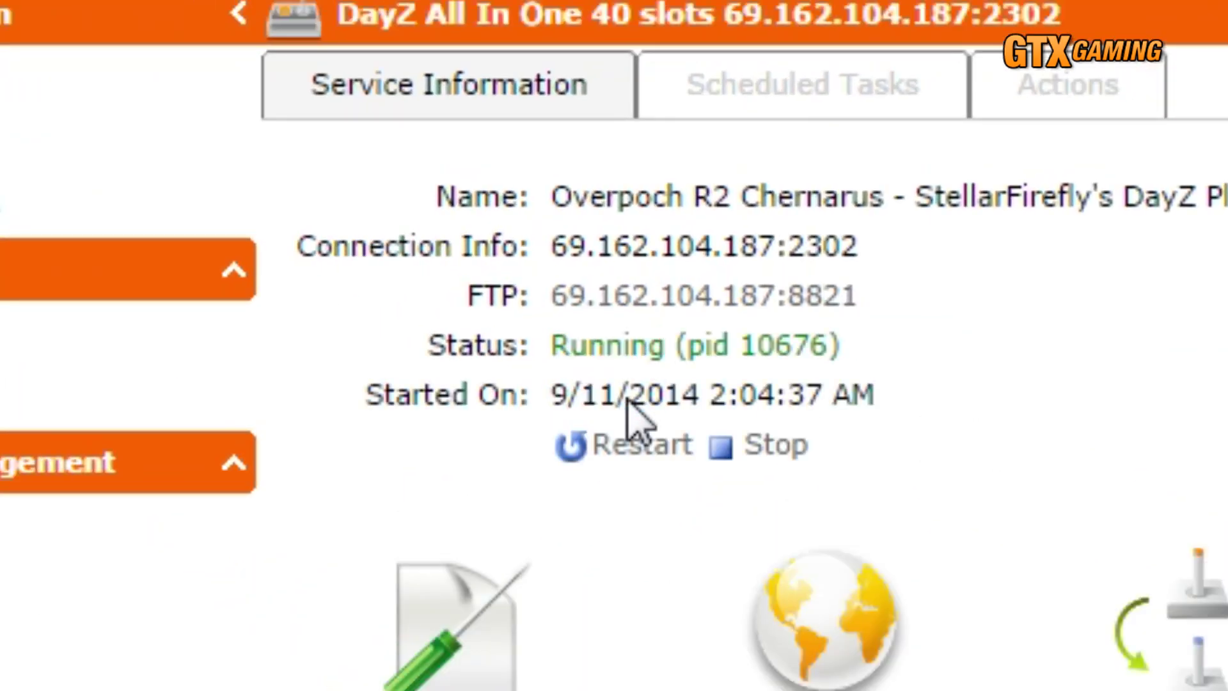